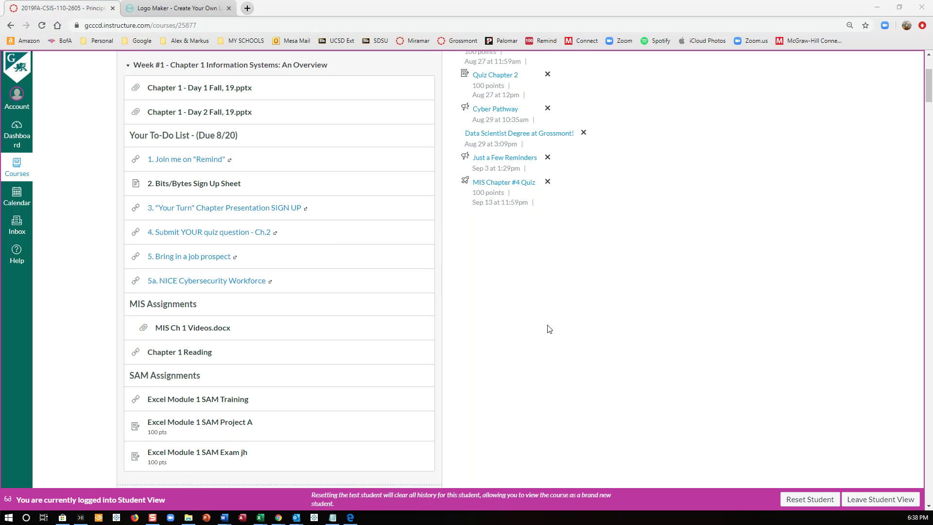
Collapse the Week #1 and Week #2 modules and browse Week #3's items, including DT Flyer and Free Logo Maker.
scroll(548, 328, "up", 3)
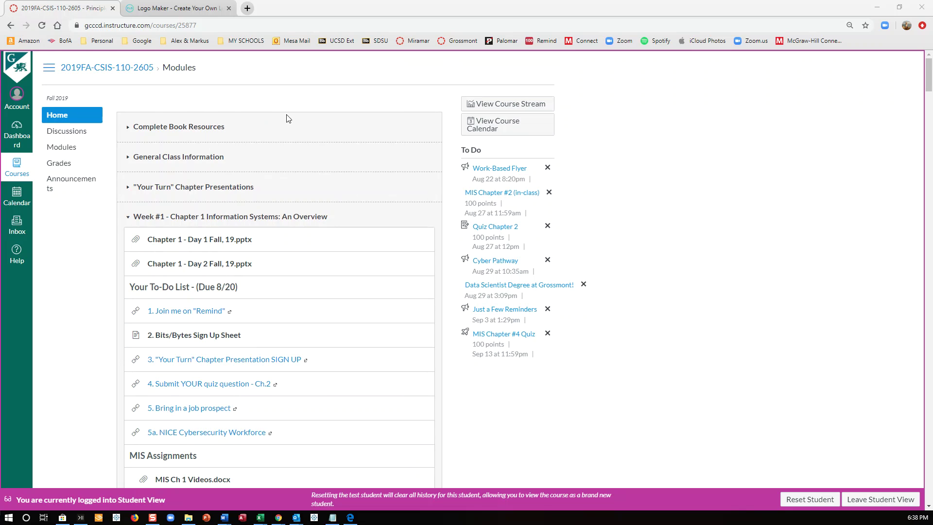
scroll(287, 118, "down", 1)
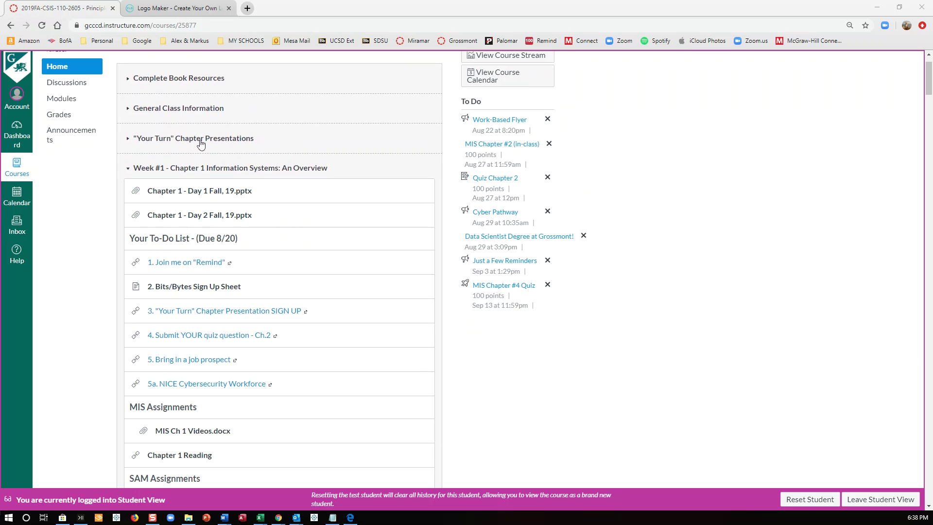
left_click(127, 171)
left_click(128, 199)
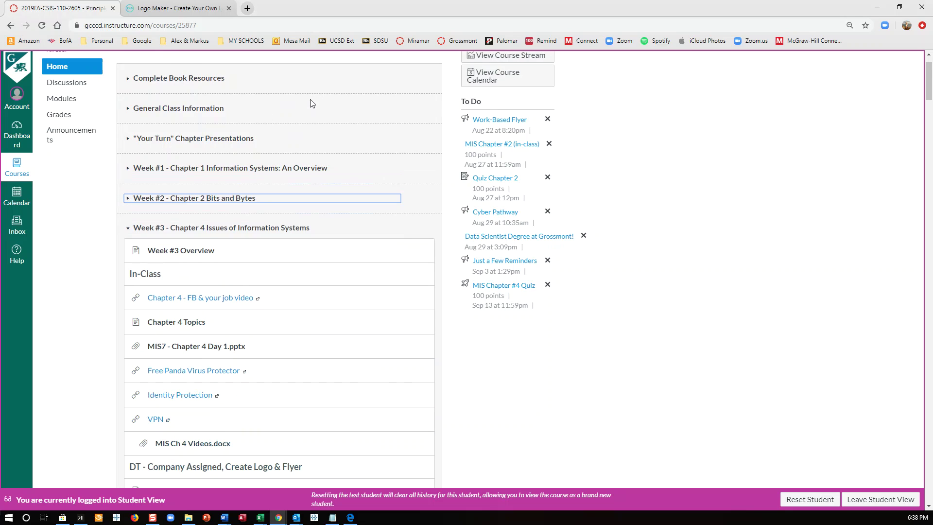
scroll(327, 170, "down", 2)
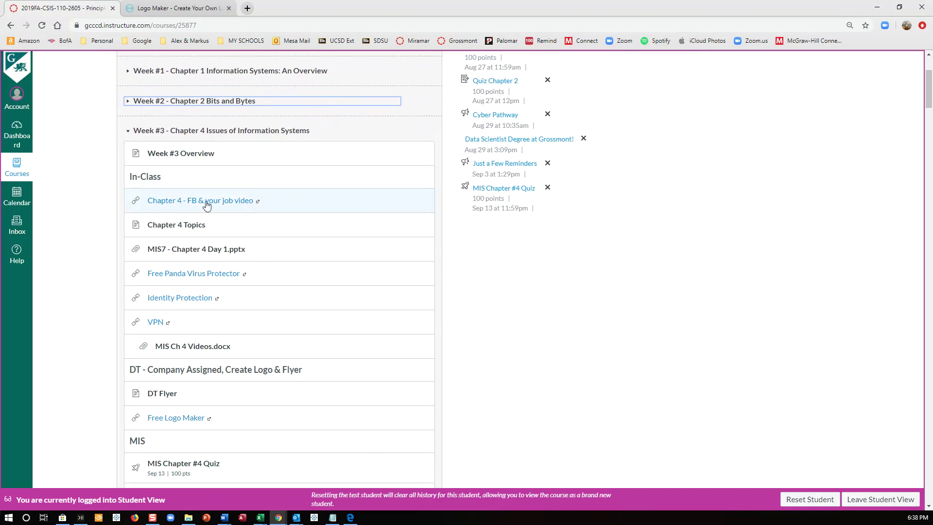
scroll(325, 204, "down", 3)
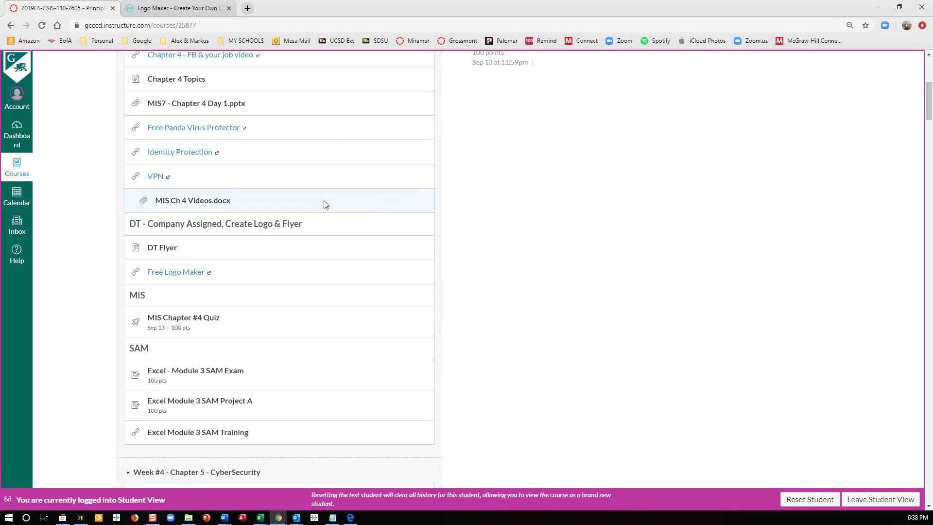
scroll(325, 203, "down", 1)
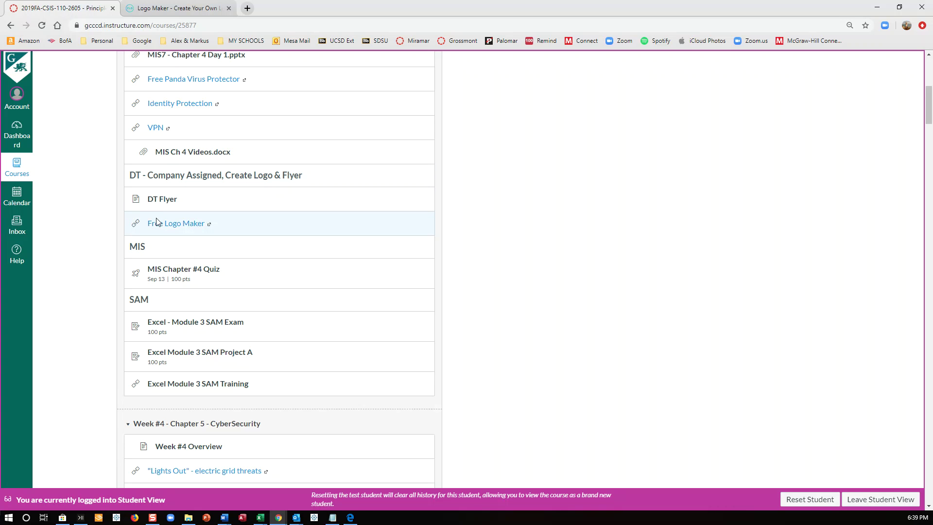
scroll(157, 222, "up", 4)
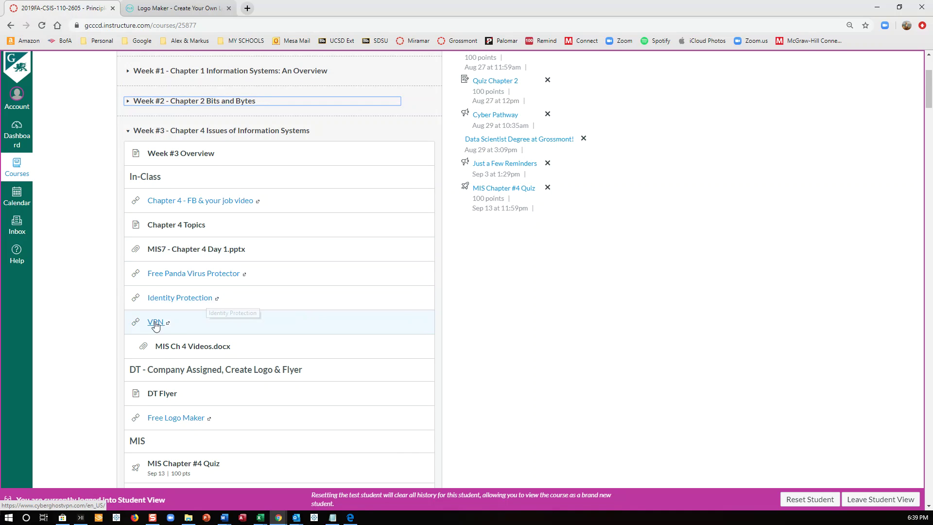
left_click(204, 347)
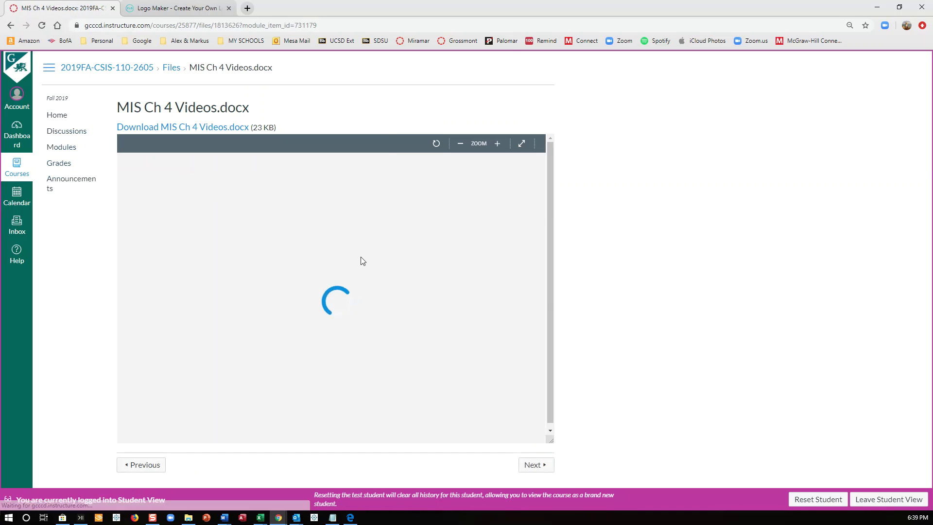
scroll(373, 285, "down", 5)
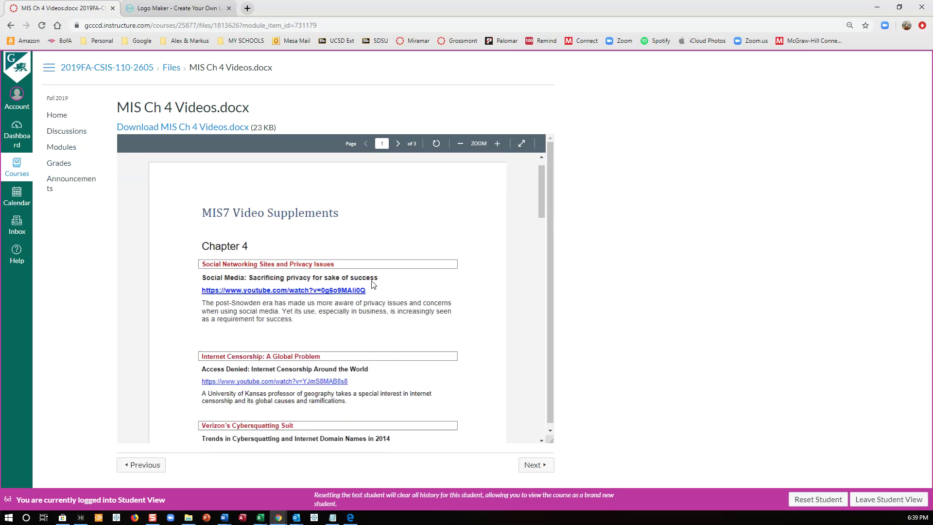
scroll(372, 284, "down", 1)
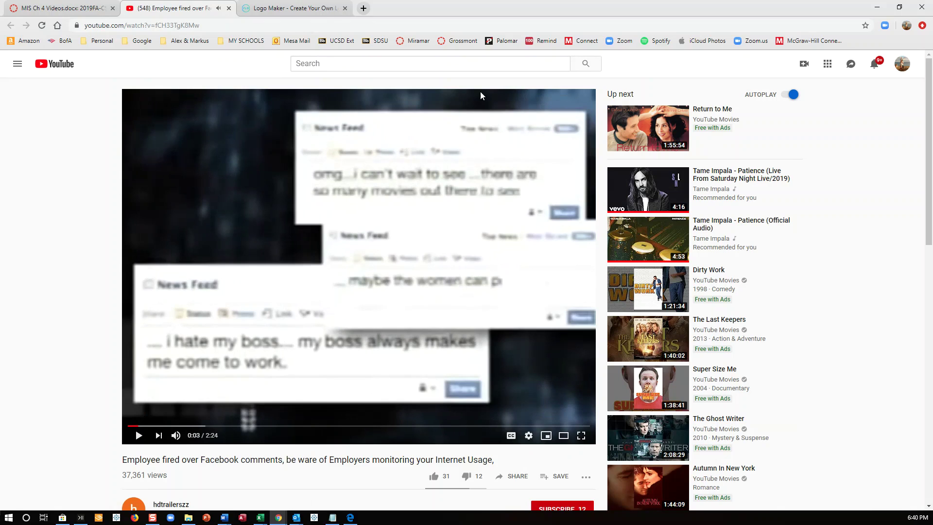
left_click(229, 8)
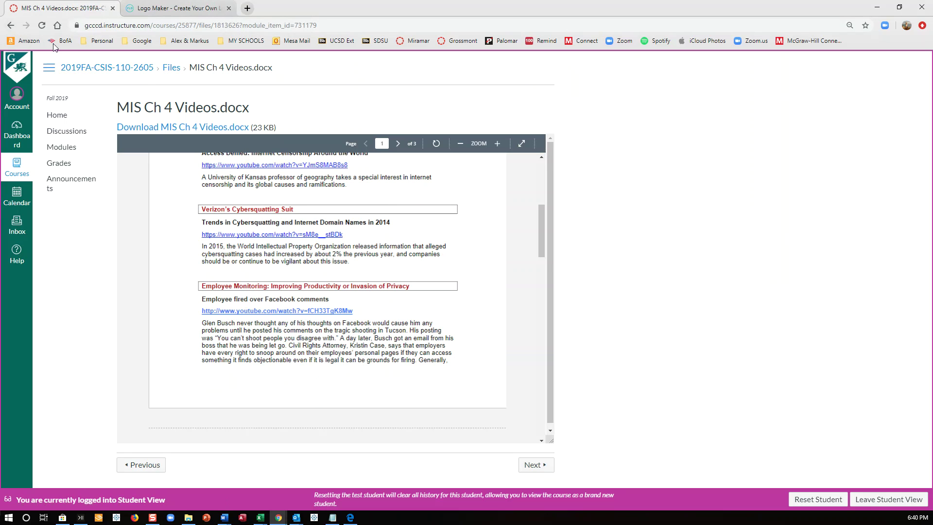
left_click(10, 27)
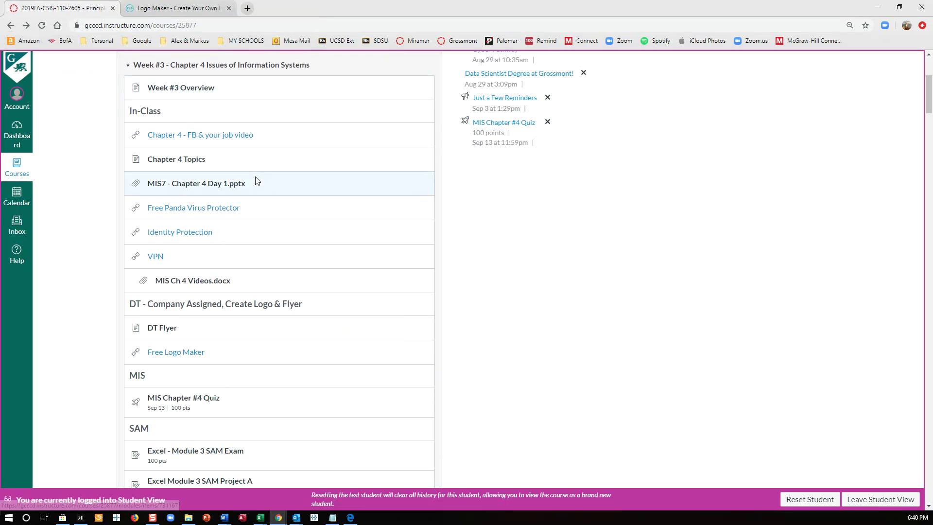
scroll(255, 178, "down", 2)
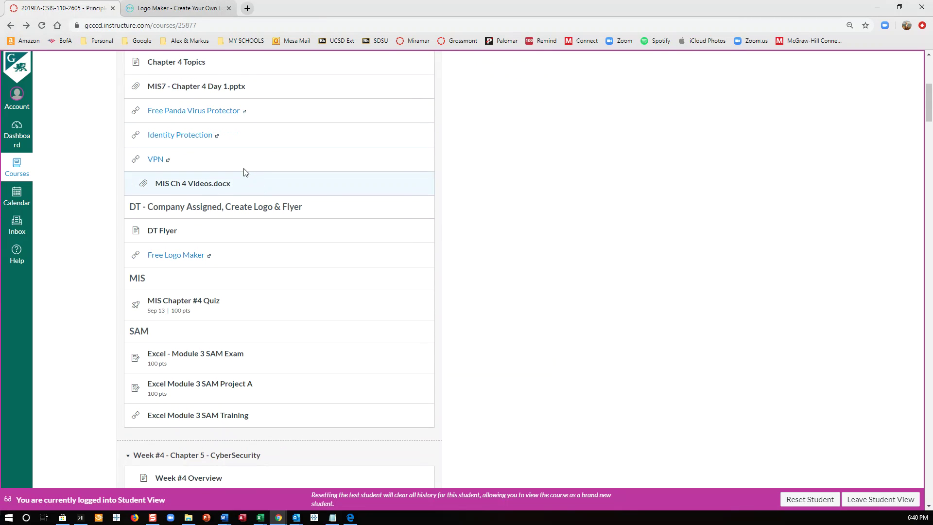
key("alt+Tab")
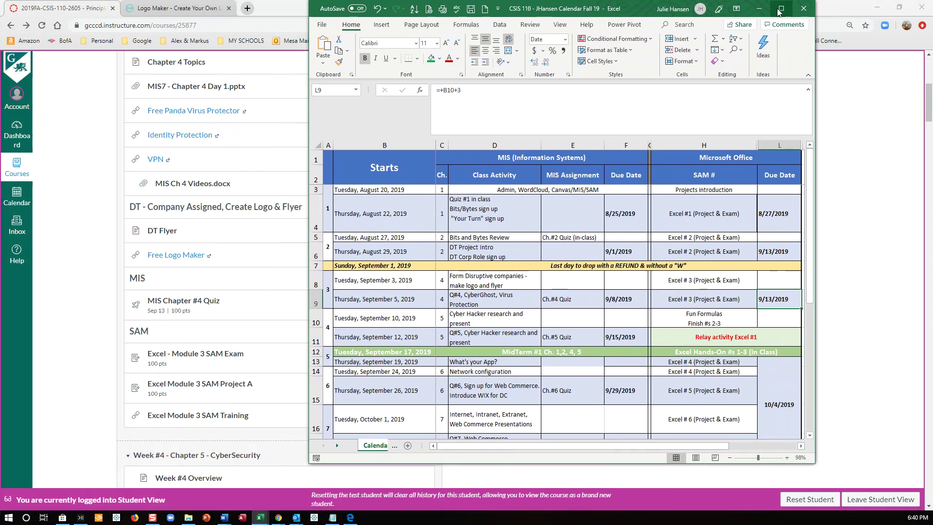
left_click(780, 9)
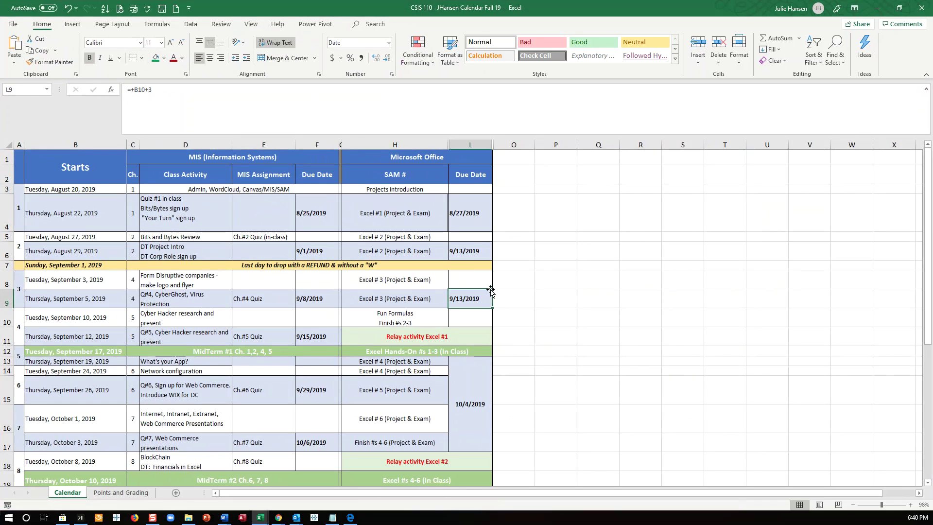
left_click(56, 302)
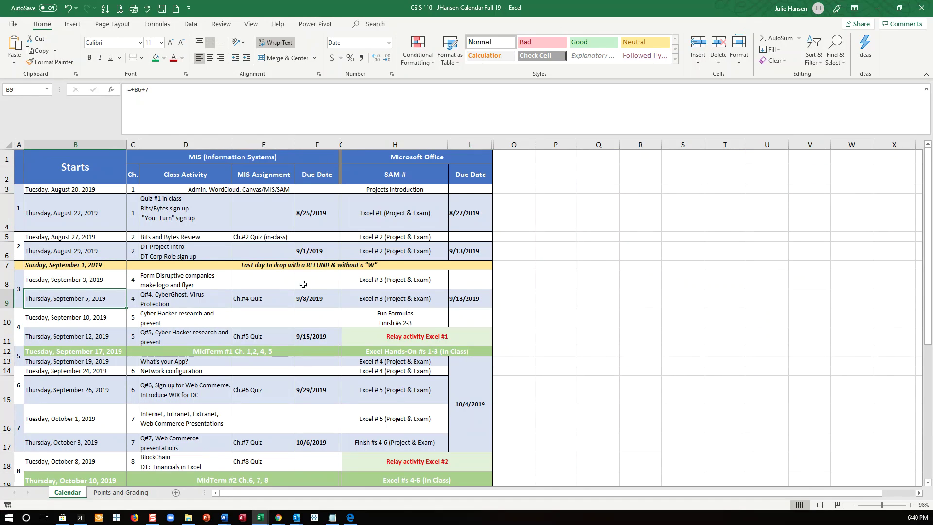
left_click(407, 299)
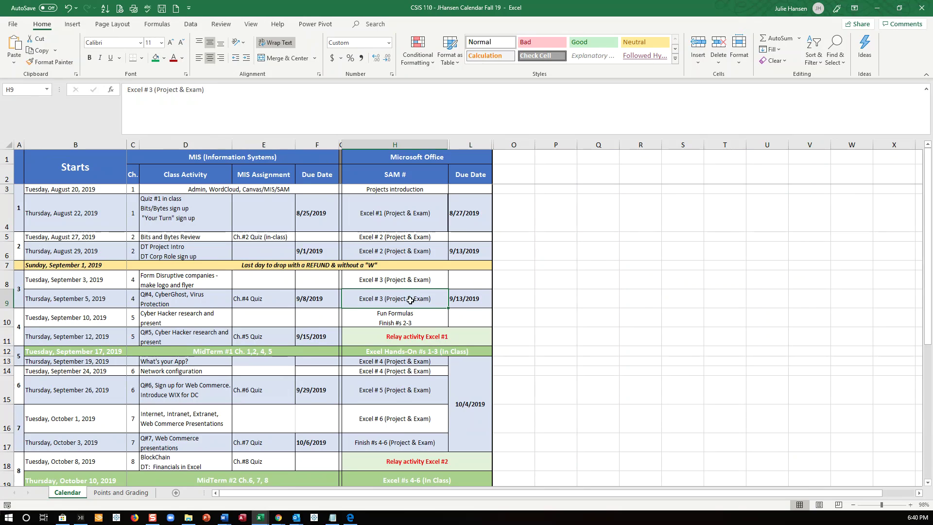
left_click(475, 300)
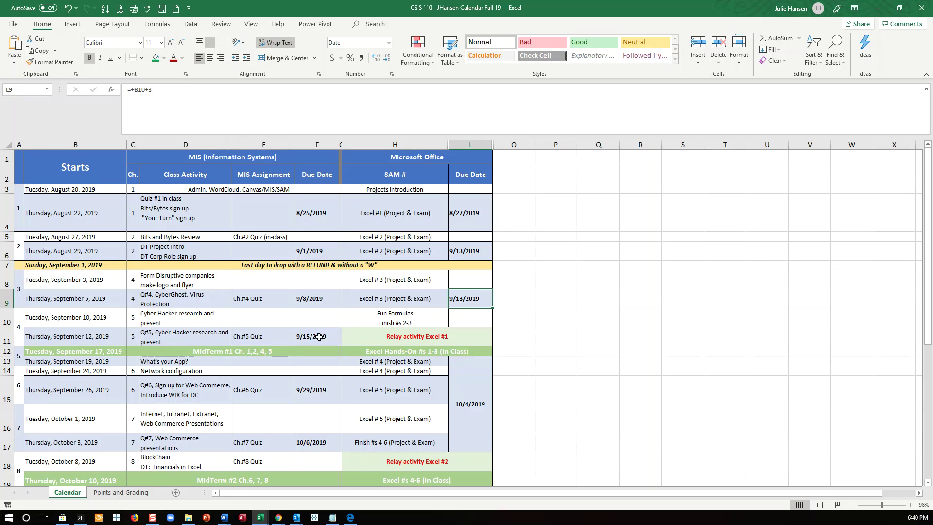
left_click(384, 338)
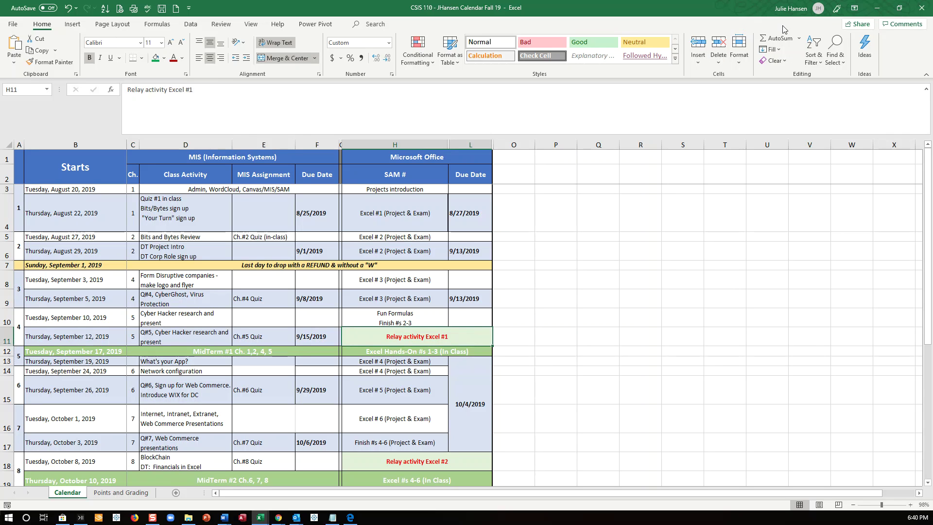
left_click(877, 10)
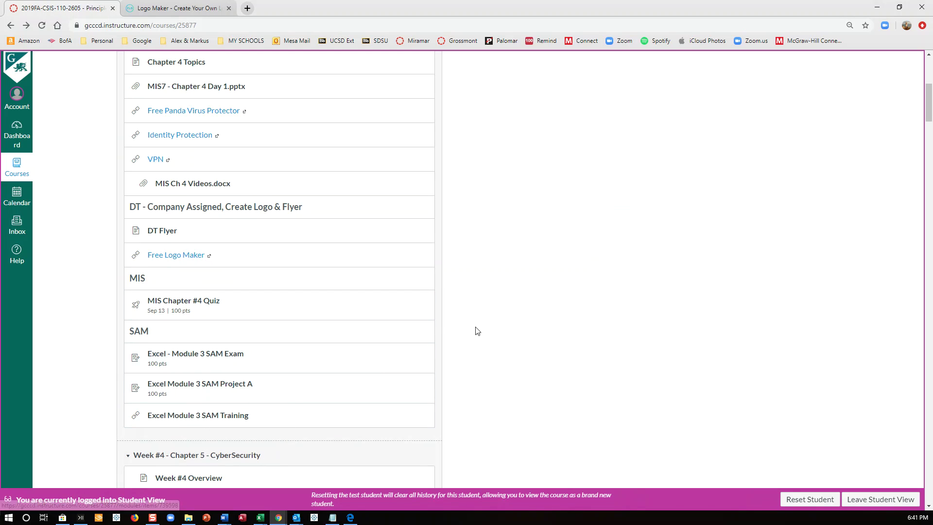
Open the Free Logo Maker module item and go to the already-open FreeLogoDesign site.
scroll(489, 291, "up", 2)
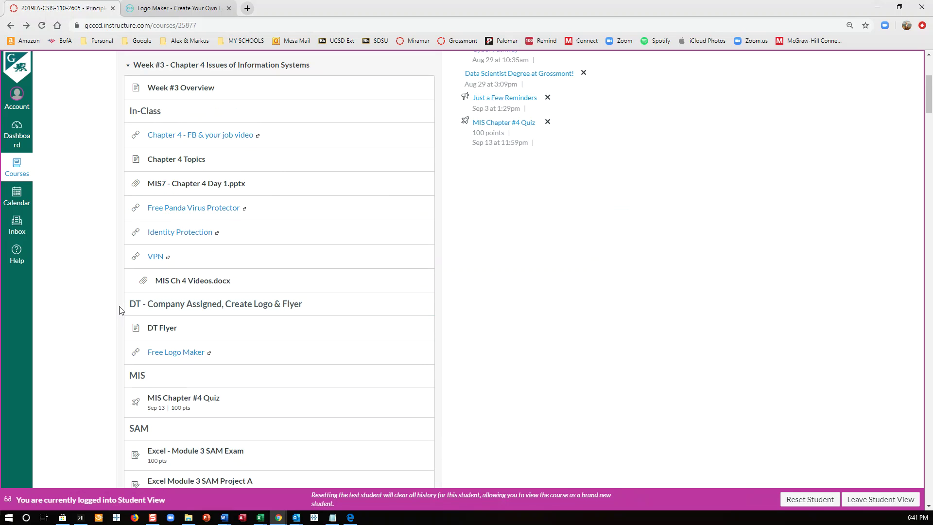
left_click(176, 352)
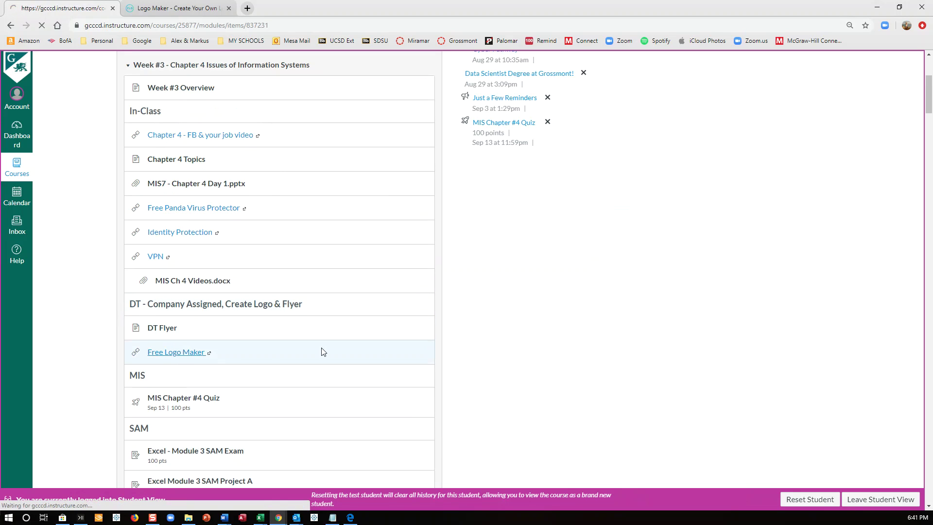
left_click(186, 13)
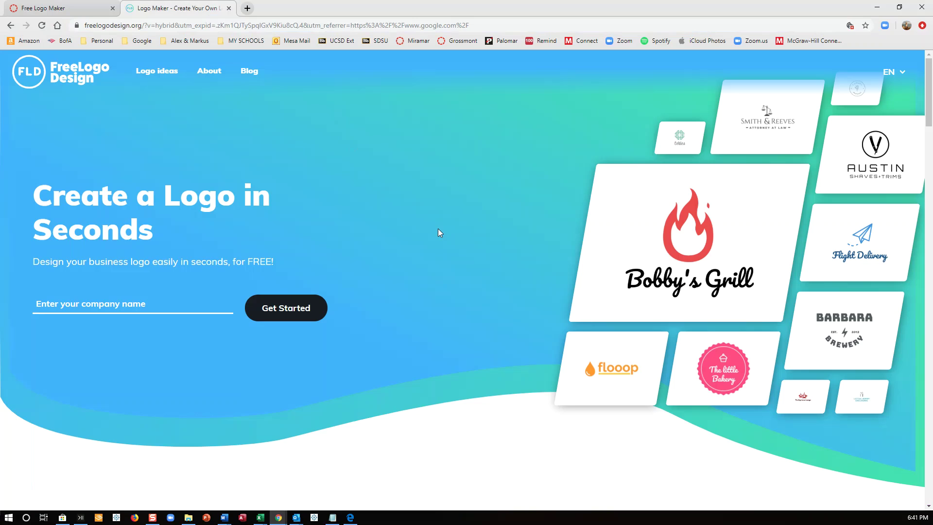
Enter 'Closet Geeks' as the company name and start the logo maker.
left_click(190, 309)
type("Closet ")
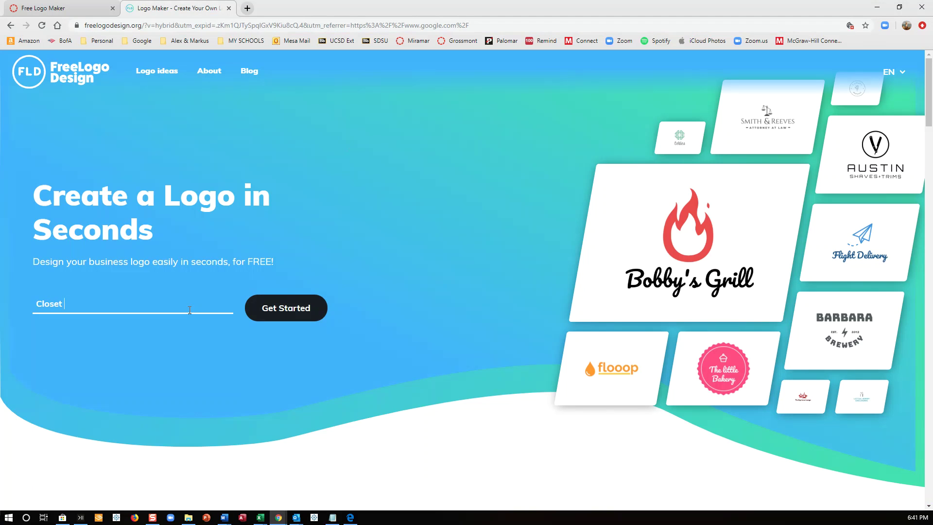
type("Geeks")
left_click(271, 311)
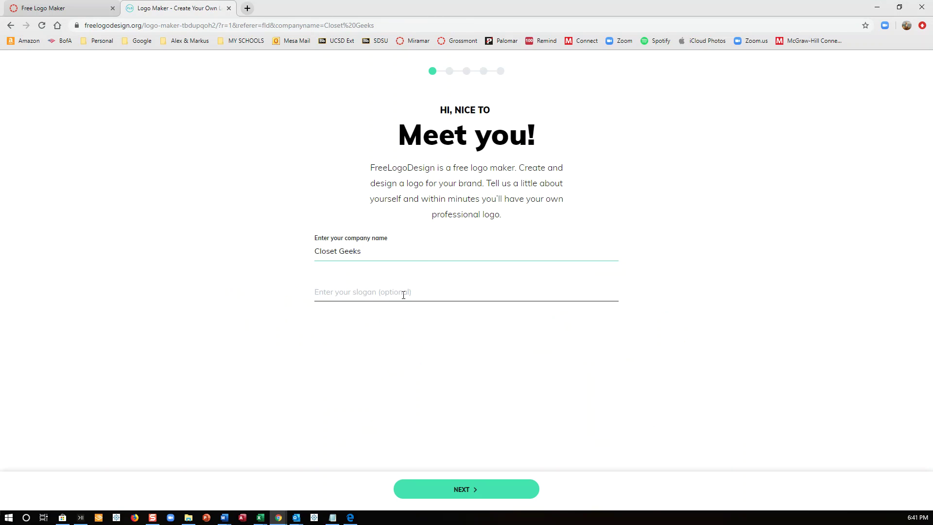
Set the business type to Computer Online Service with Technology, Business and Office keywords.
left_click(455, 491)
left_click(392, 217)
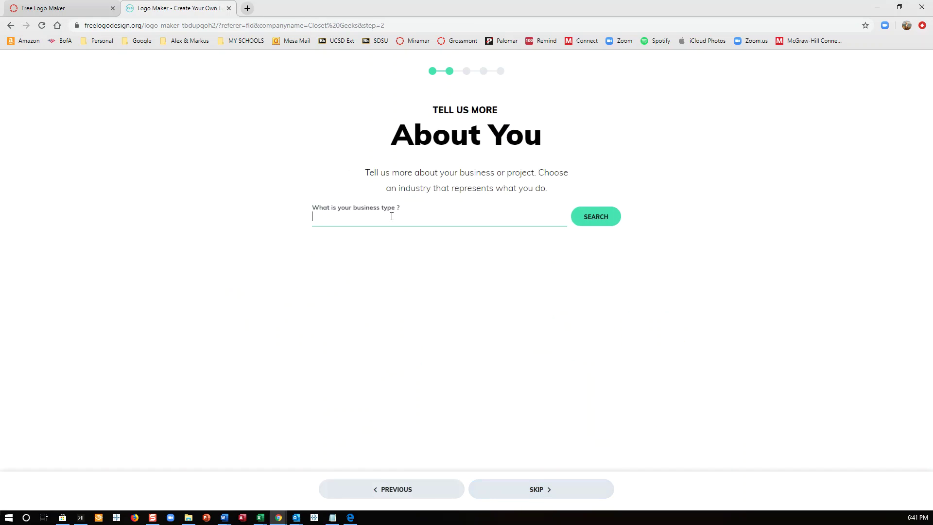
type("Comput")
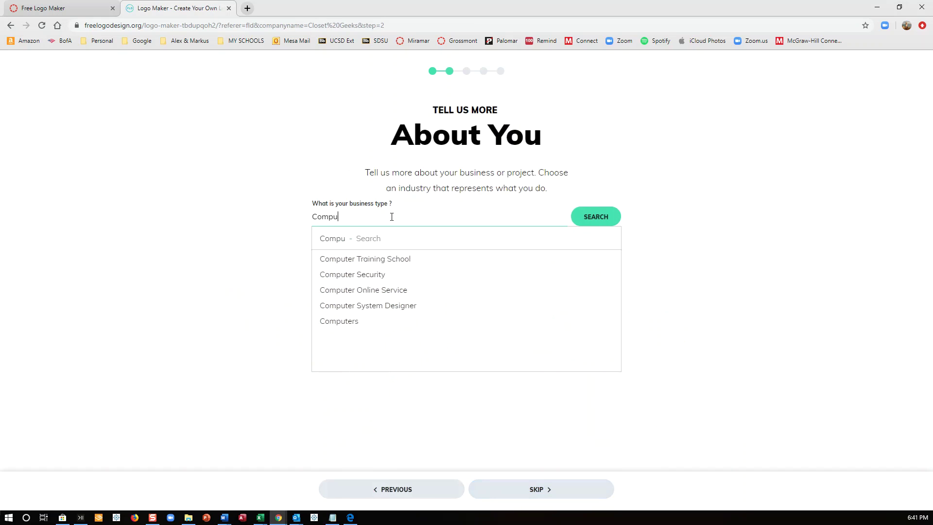
left_click(364, 289)
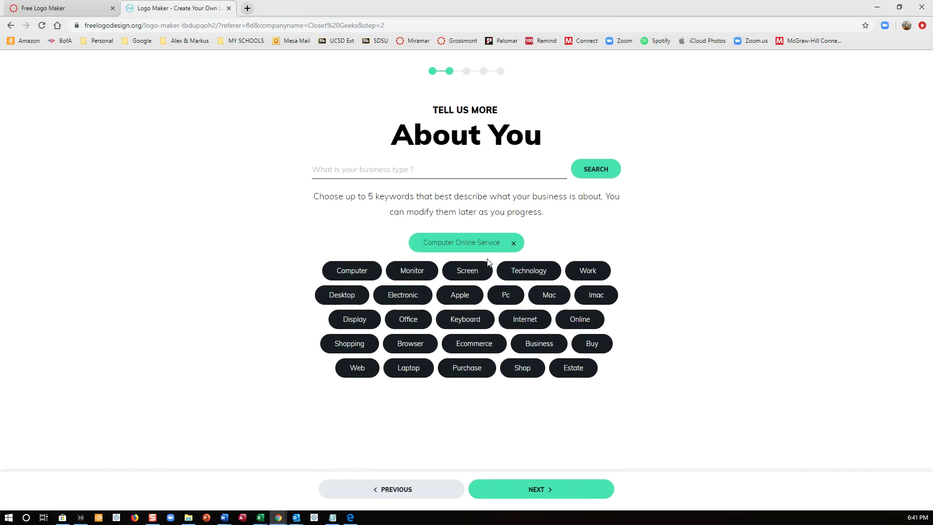
left_click(524, 272)
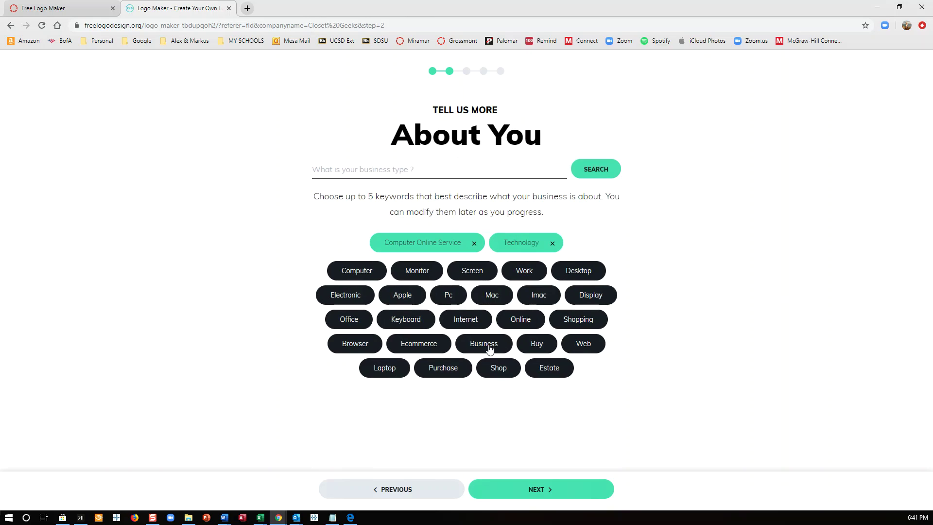
left_click(489, 347)
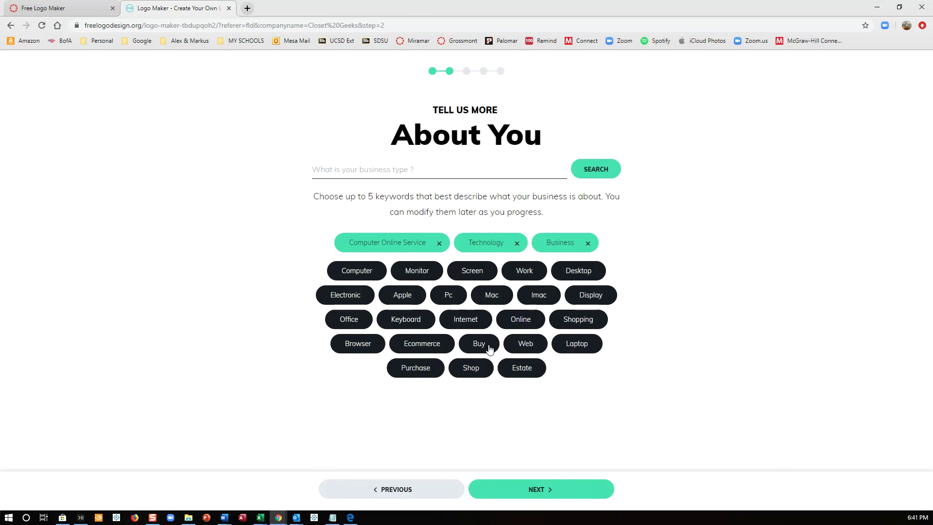
left_click(353, 320)
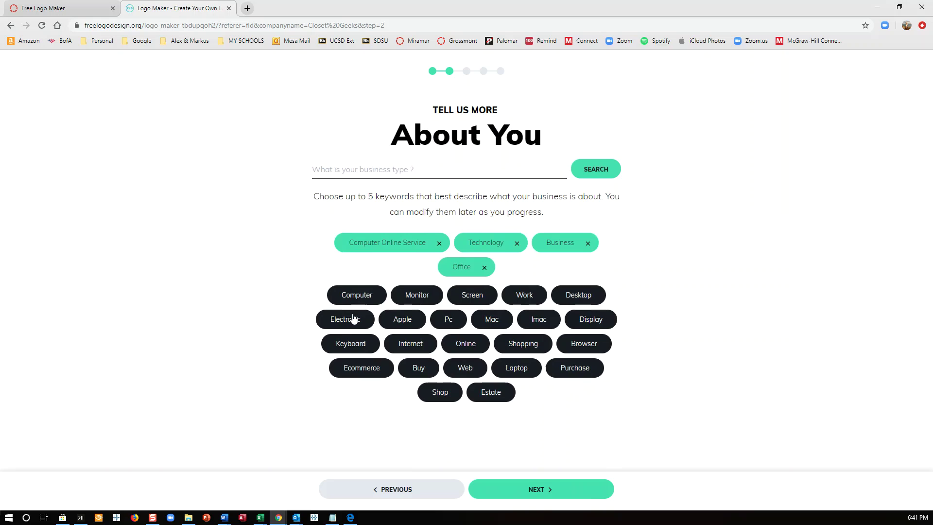
Skip icons, choose the Retro colour palette and Futuristic font, and generate logos.
left_click(542, 490)
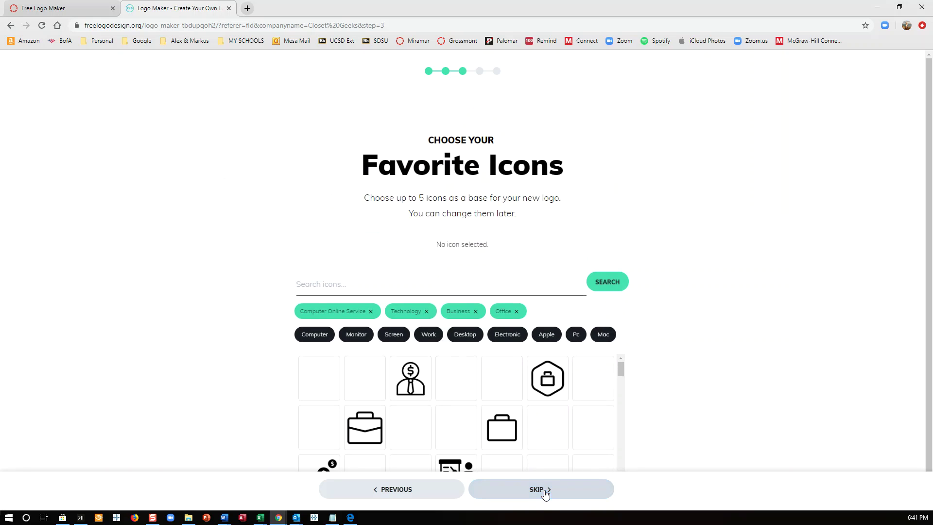
scroll(677, 309, "down", 1)
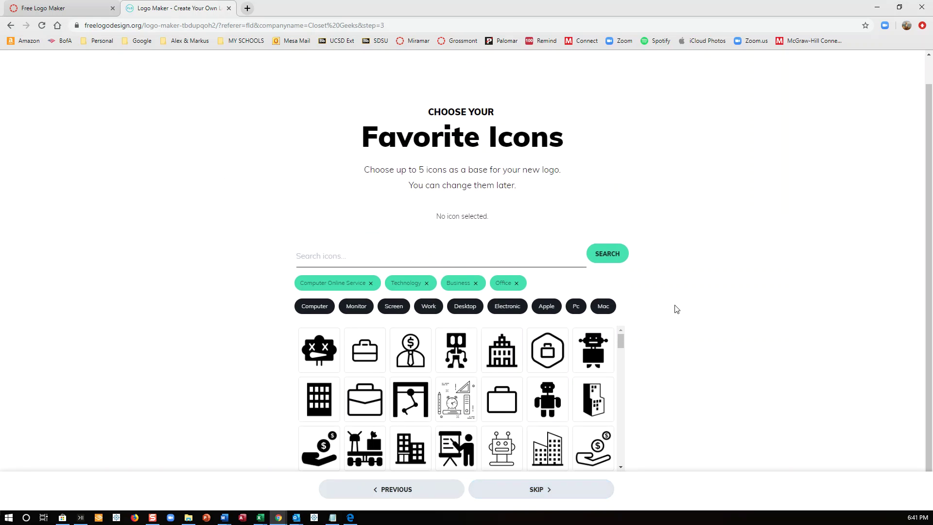
left_click(544, 491)
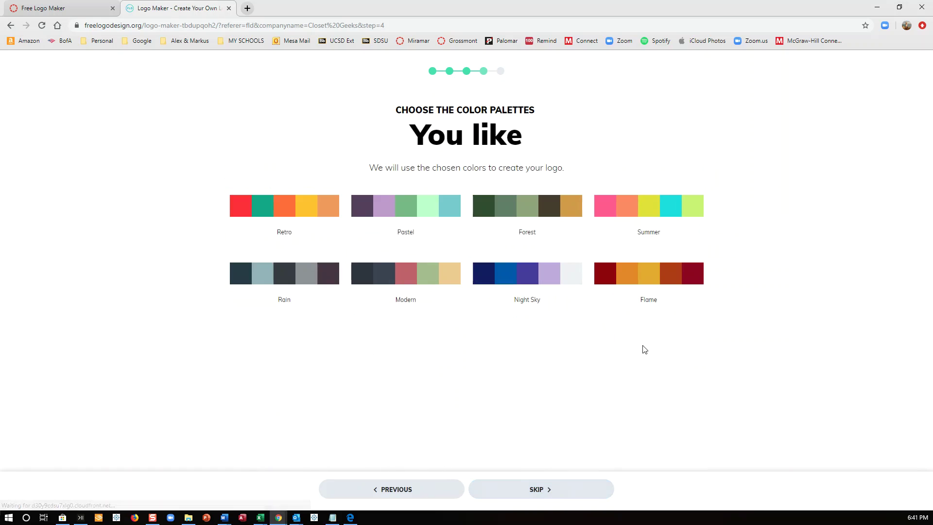
left_click(289, 224)
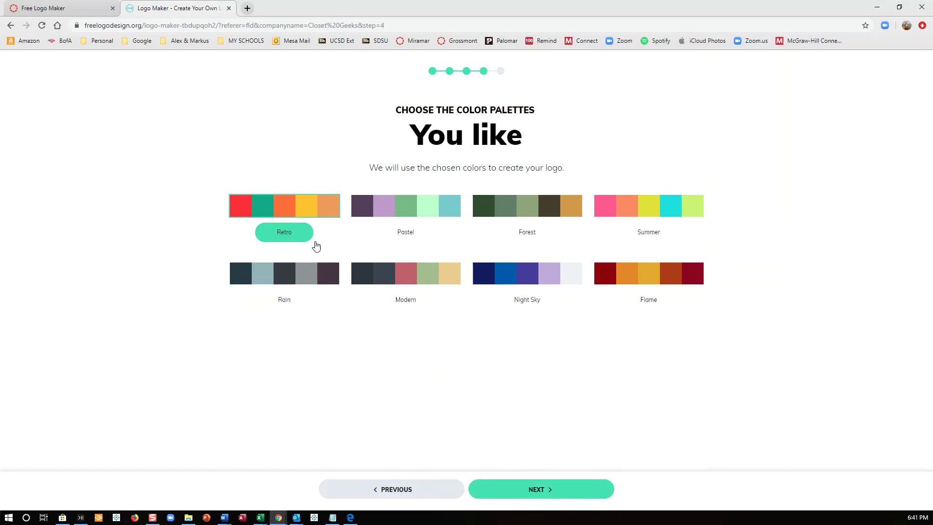
left_click(547, 491)
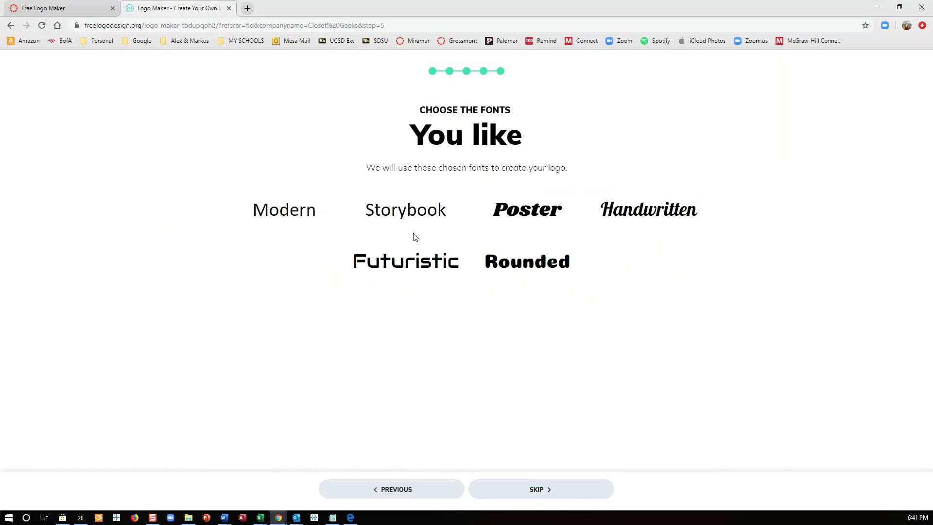
left_click(396, 263)
left_click(550, 491)
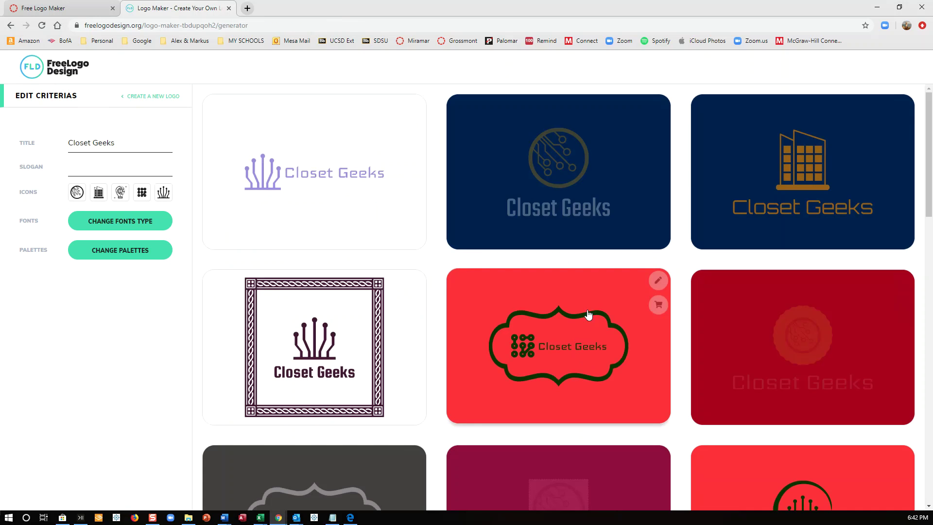
Browse the generated Closet Geeks logo gallery, then return to the Canvas course.
scroll(706, 273, "down", 5)
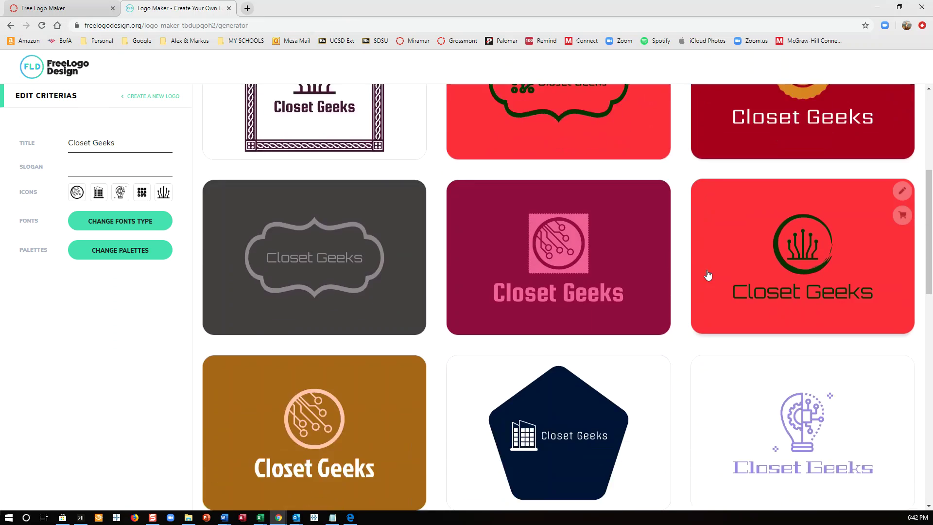
scroll(708, 275, "down", 13)
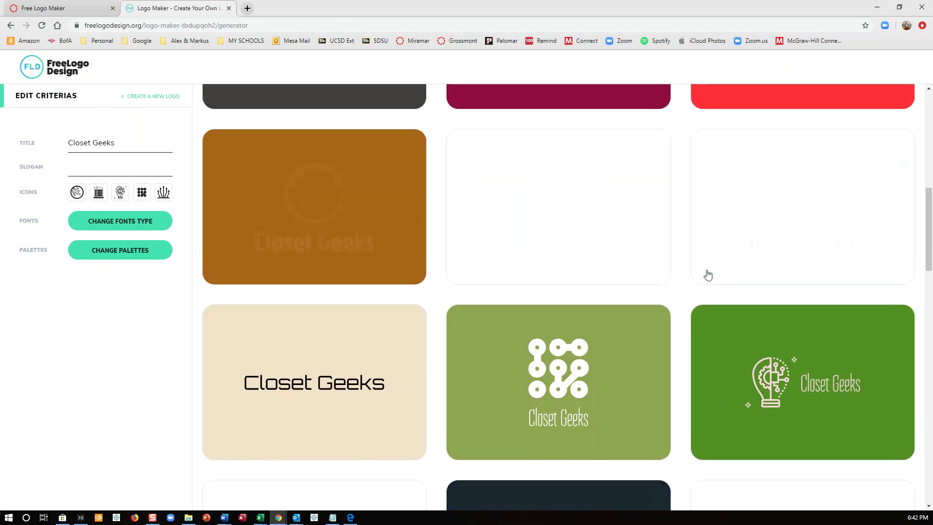
scroll(707, 275, "up", 10)
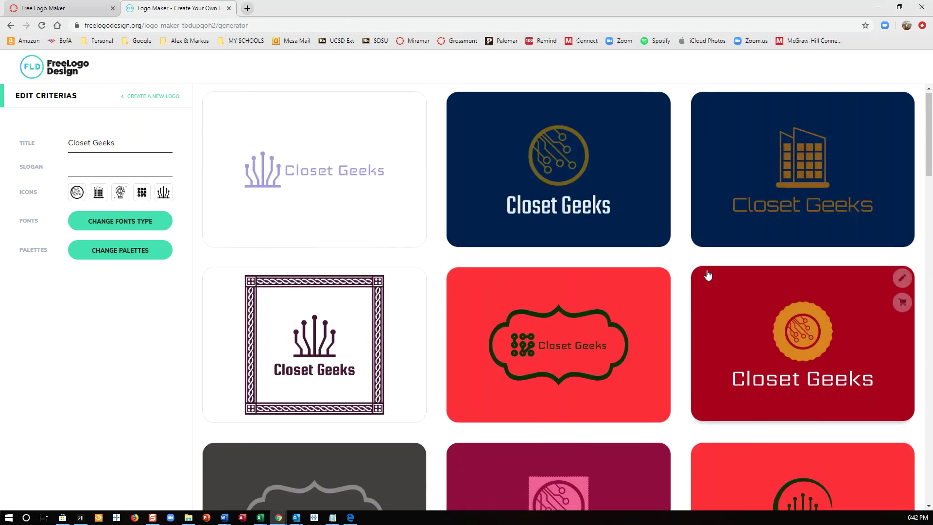
left_click(57, 10)
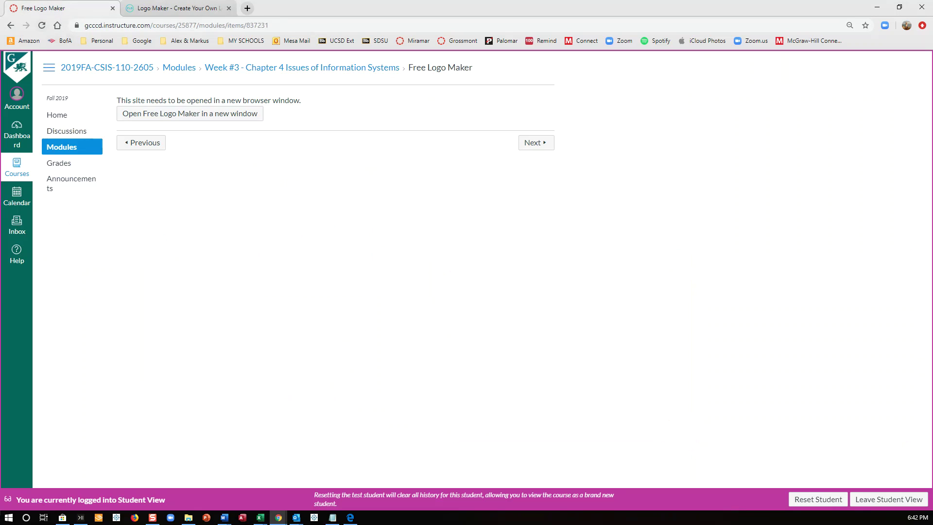
Go back to the modules list, open DT Flyer, then try the Dashboard link.
left_click(15, 23)
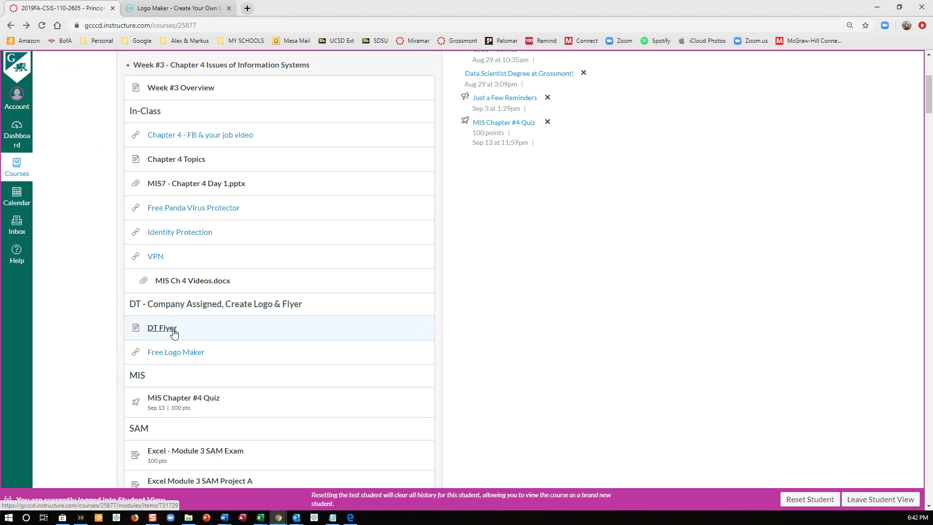
left_click(270, 329)
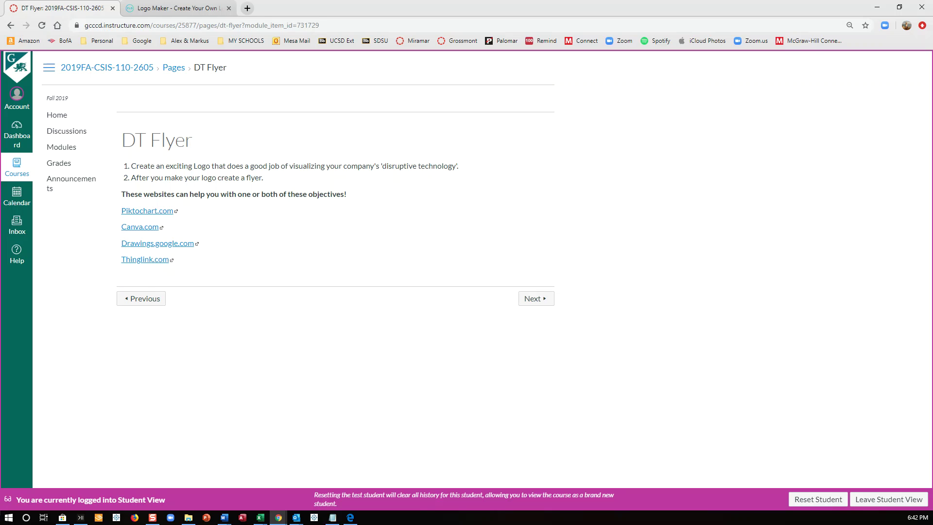
left_click(17, 136)
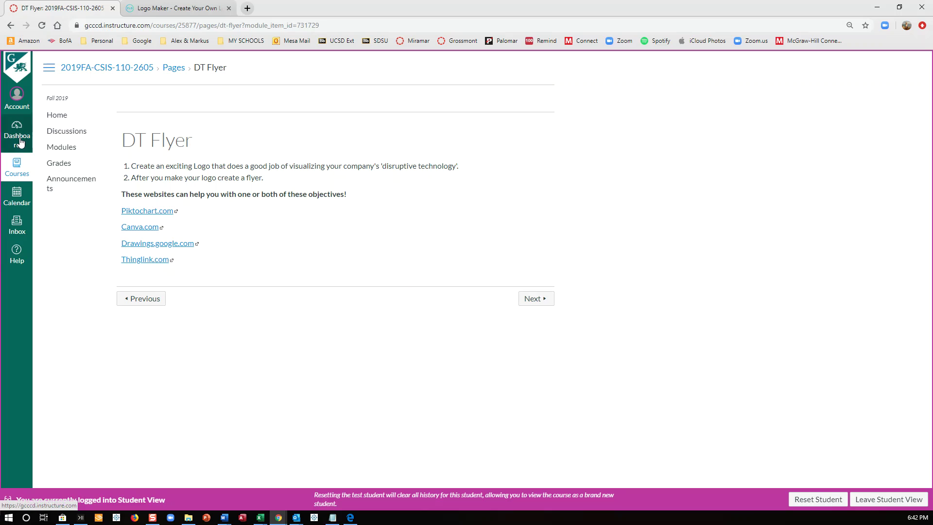